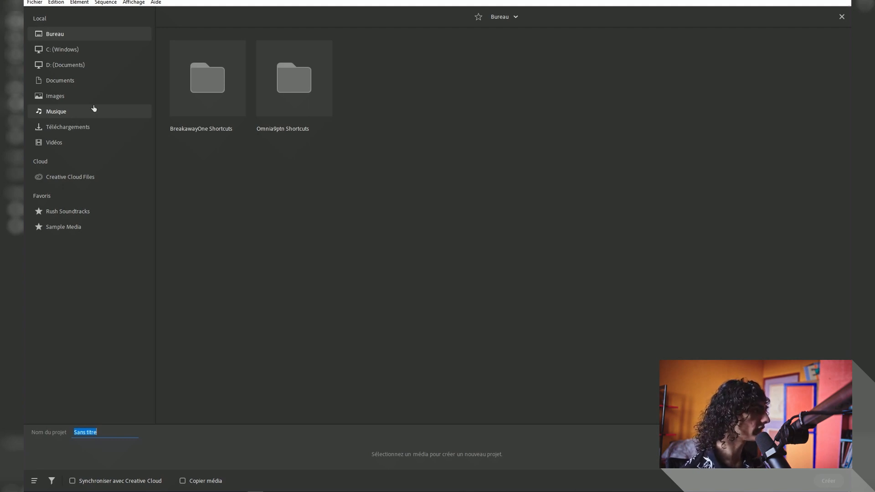
Step: Create a new project named "Démo PRush" from three clips in the Vidéos folder
left_click(59, 142)
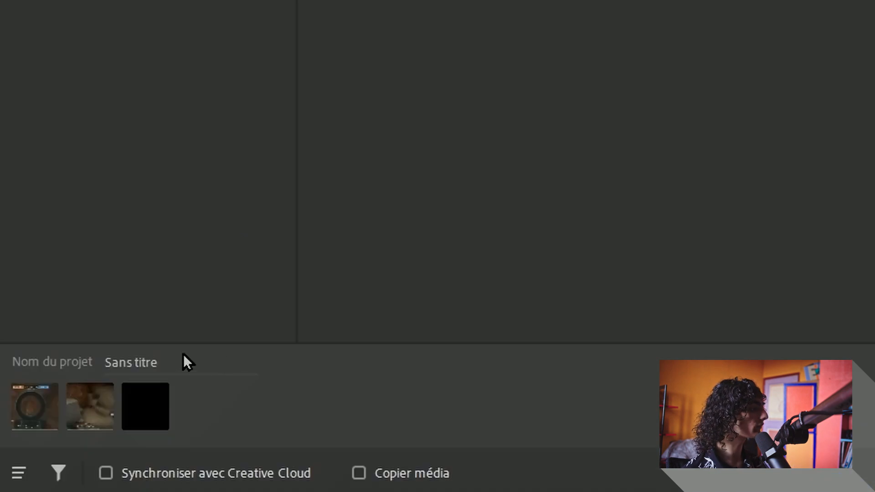
left_click(88, 427)
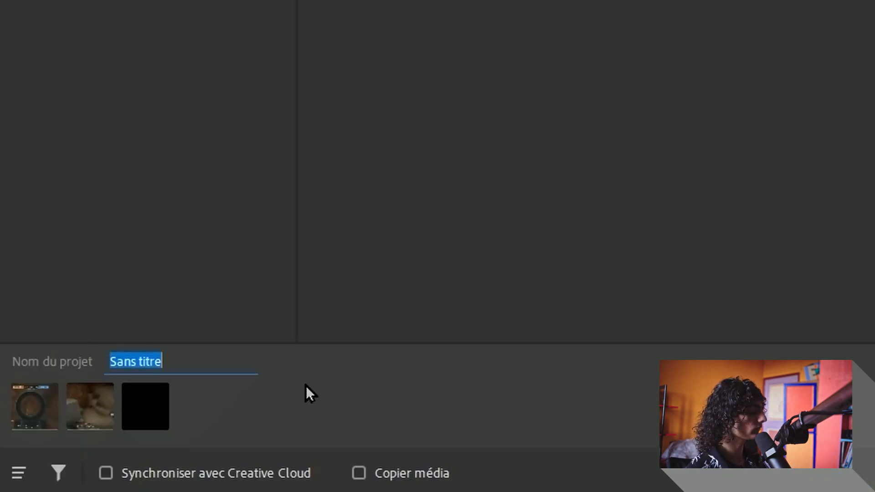
type("Démo PRush")
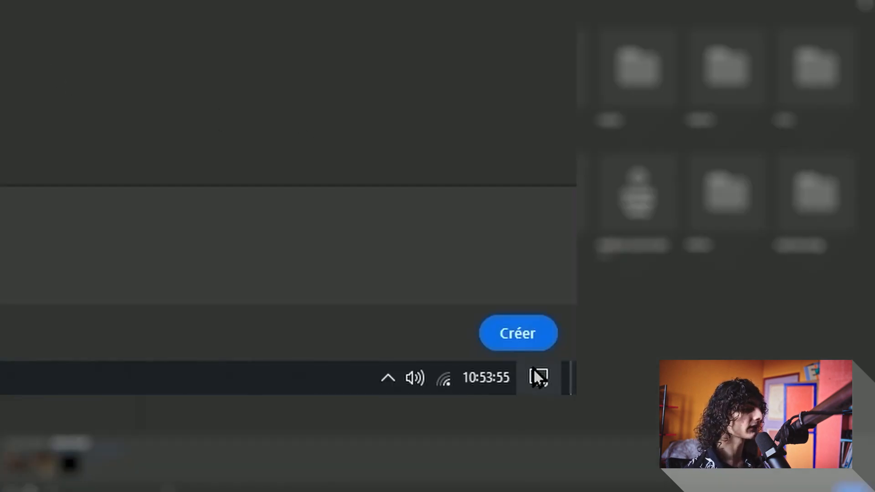
left_click(519, 335)
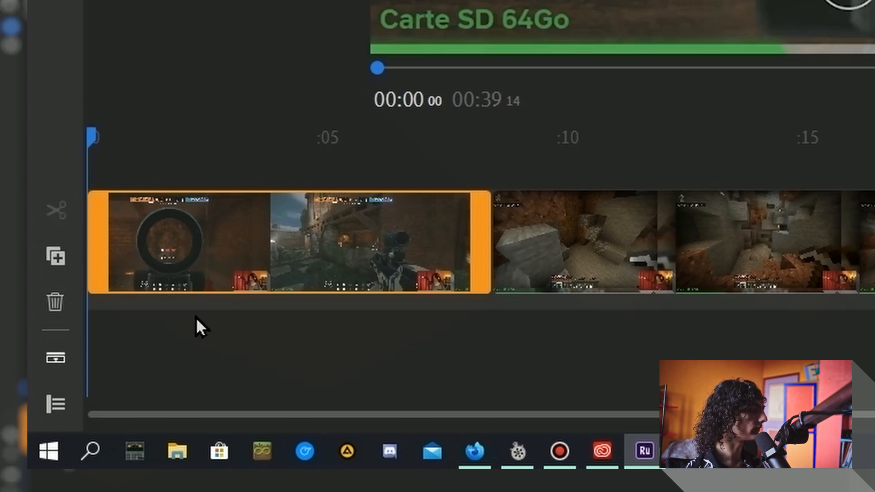
Step: Display the track controls, then hide the main video track and make it visible again
left_click(874, 337)
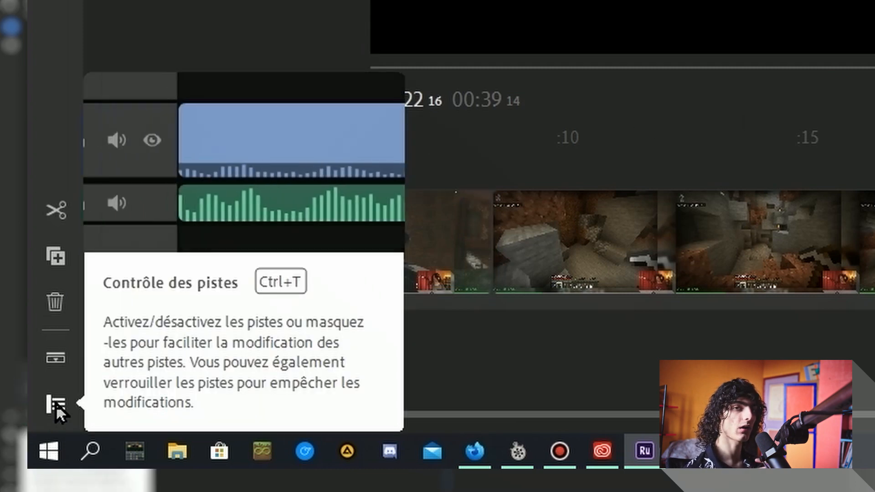
left_click(56, 404)
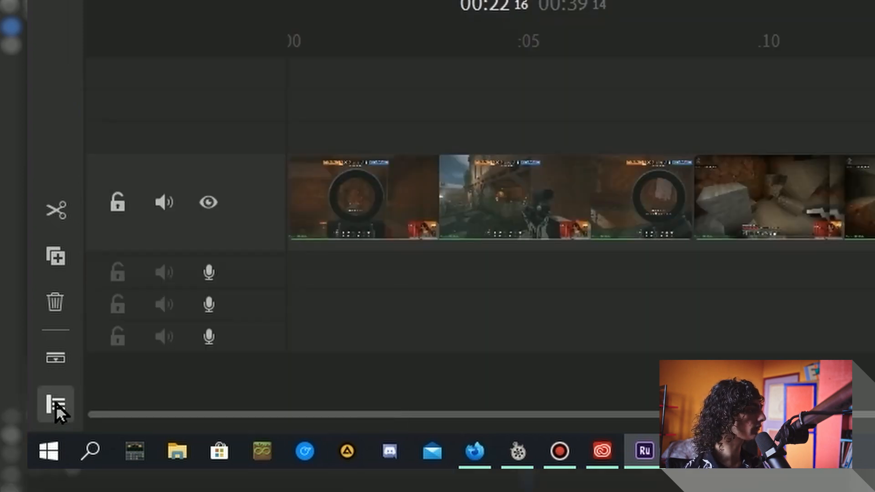
left_click(207, 203)
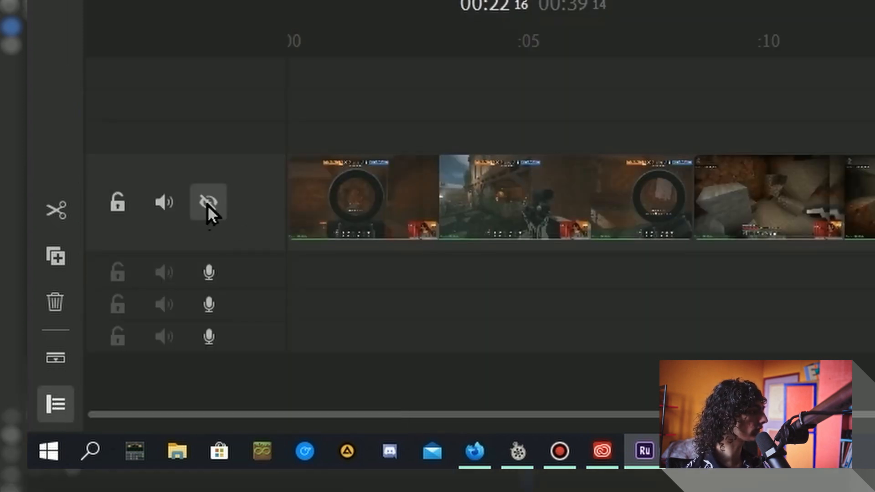
left_click(207, 203)
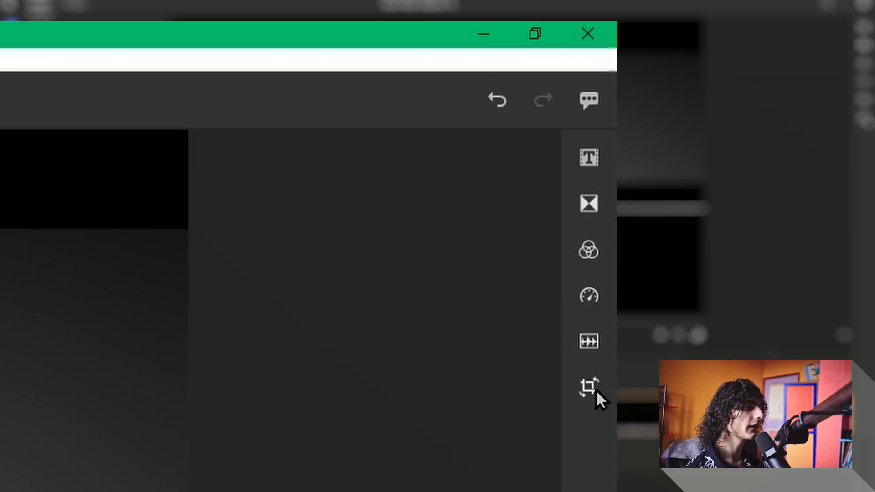
Step: Open the transformation settings, then deselect the clip and place the playhead near 00:04 on the timeline
left_click(596, 387)
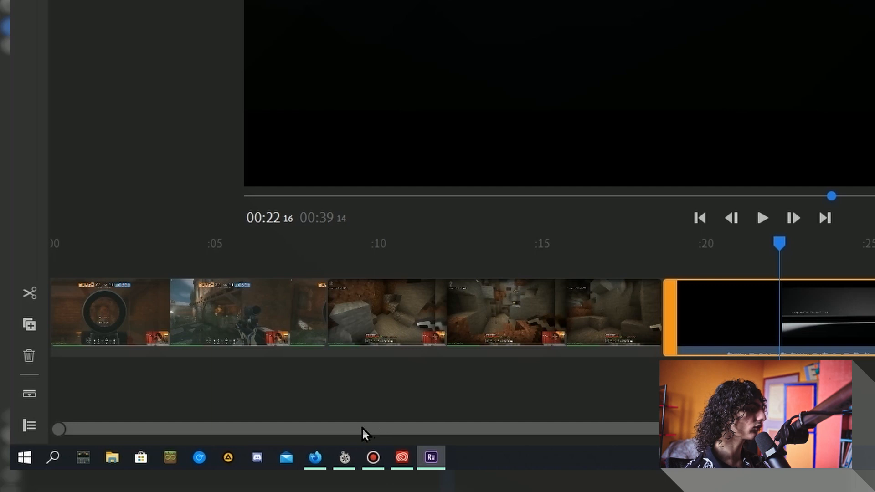
left_click(215, 255)
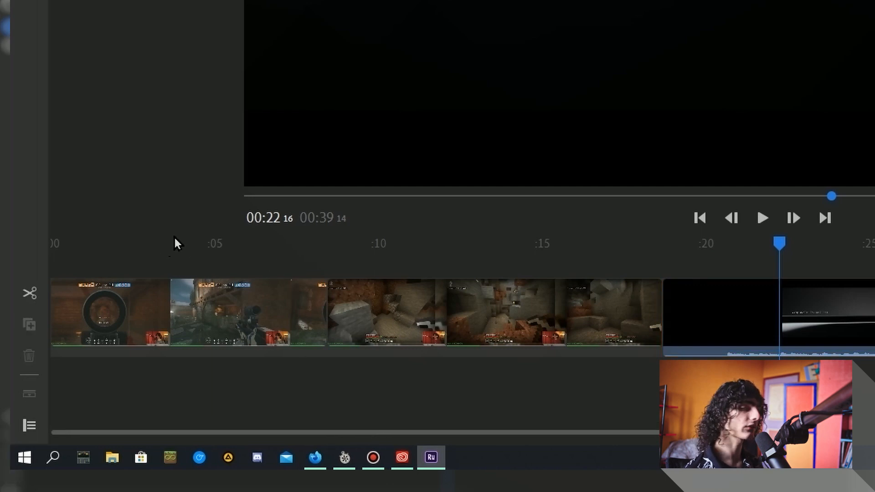
left_click(174, 246)
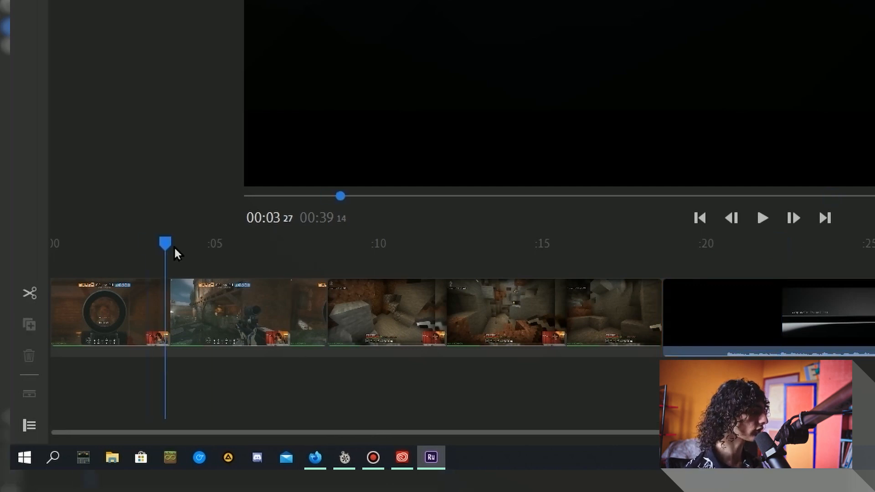
Step: Try reordering the clips by moving the first after the Minecraft clip and the Minecraft clip further along, and undo the moves
left_click(81, 330)
left_click_drag(138, 299, 500, 313)
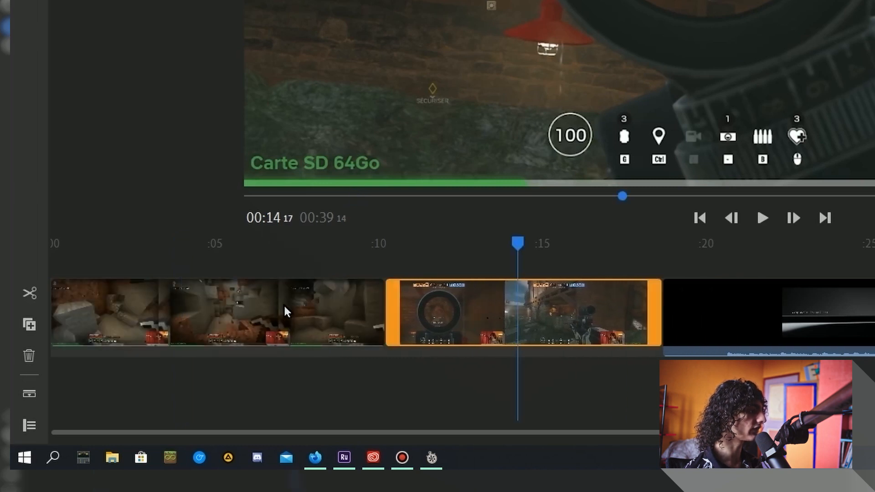
left_click_drag(285, 306, 692, 358)
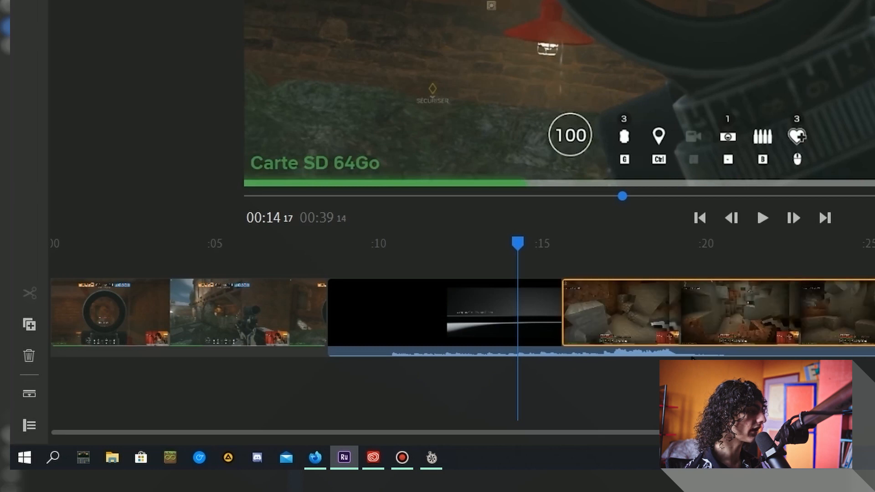
key("ctrl+z")
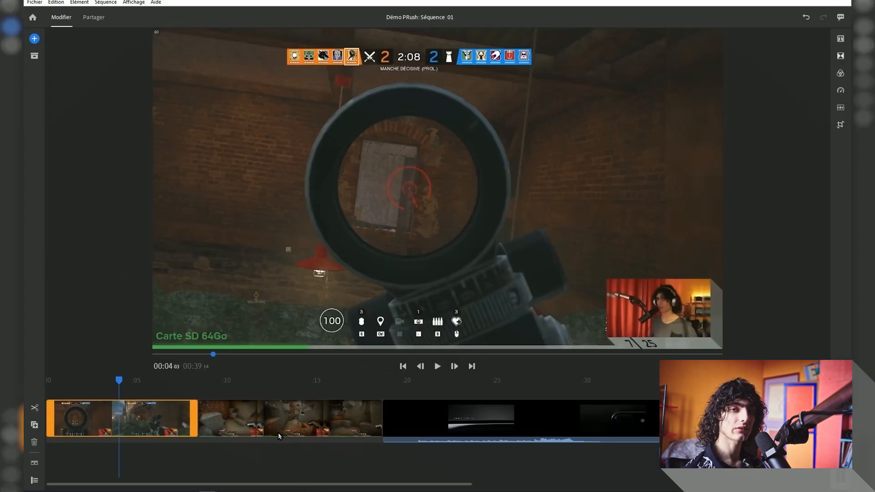
Step: Split the Minecraft clip at about 00:11 and 00:15, and select the middle section
left_click_drag(124, 381, 105, 384)
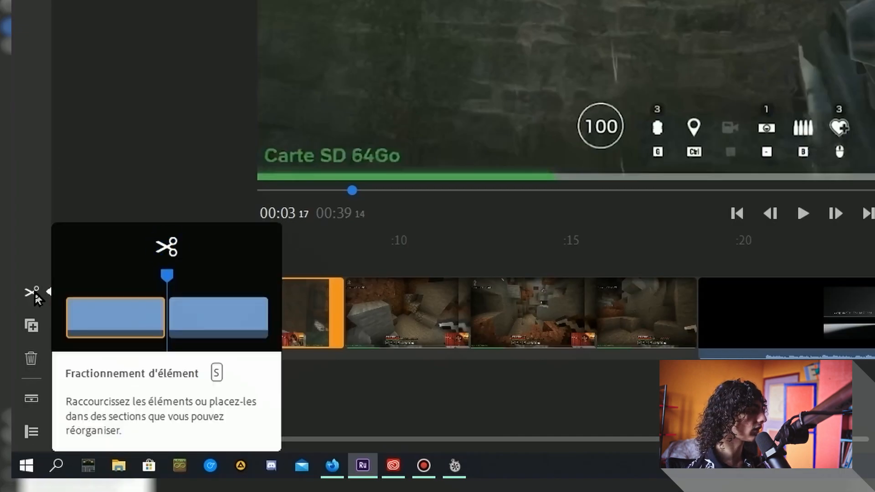
left_click_drag(189, 241, 573, 254)
left_click(414, 307)
left_click(409, 235)
key("s")
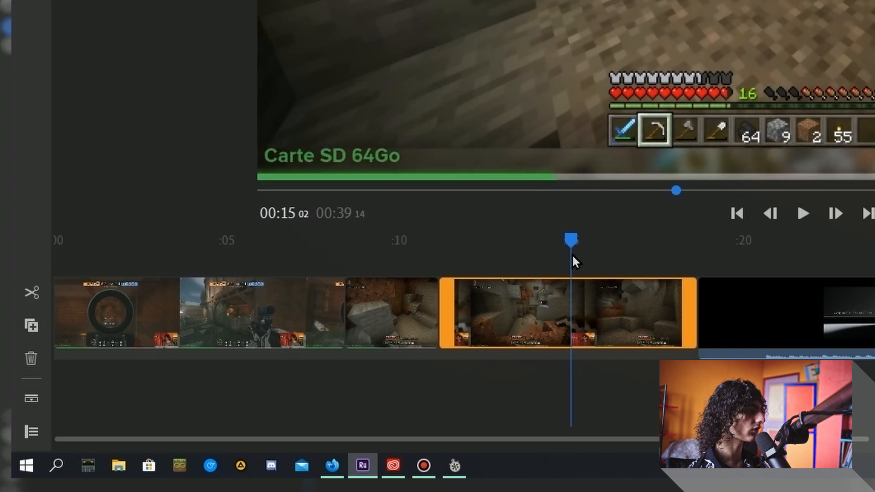
key("s")
left_click(511, 301)
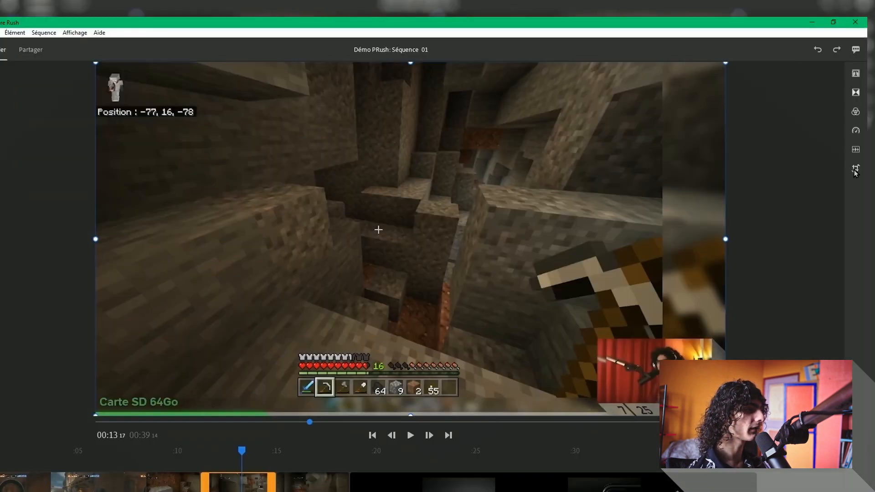
Step: Scale the middle Minecraft section to 200 with proportions kept and reposition it to frame the webcam inset
left_click(856, 169)
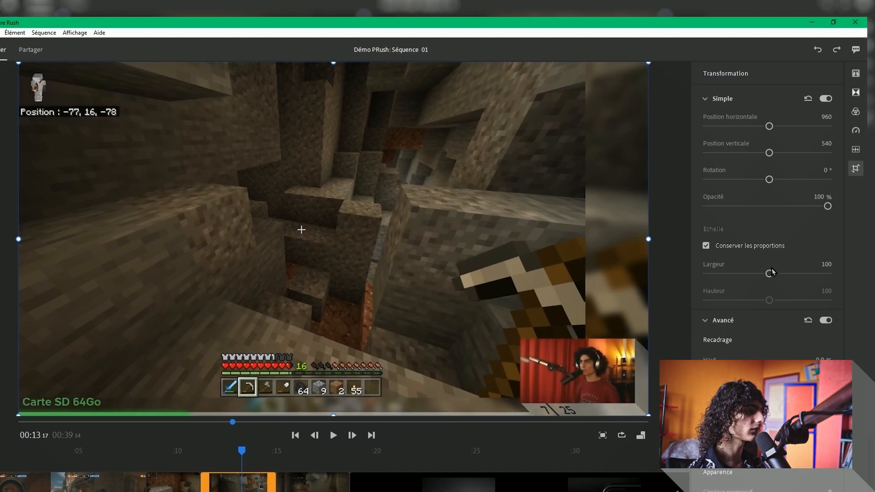
left_click_drag(770, 272, 828, 273)
left_click_drag(770, 126, 828, 126)
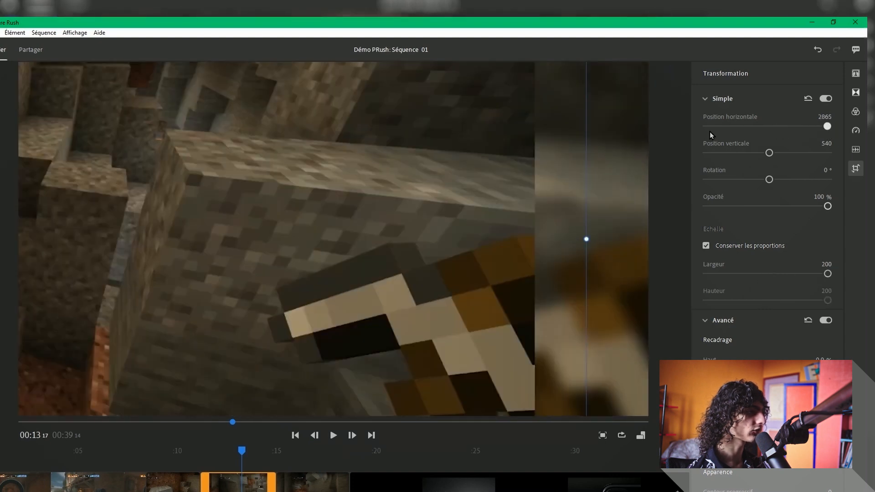
left_click(709, 128)
left_click_drag(706, 126, 766, 126)
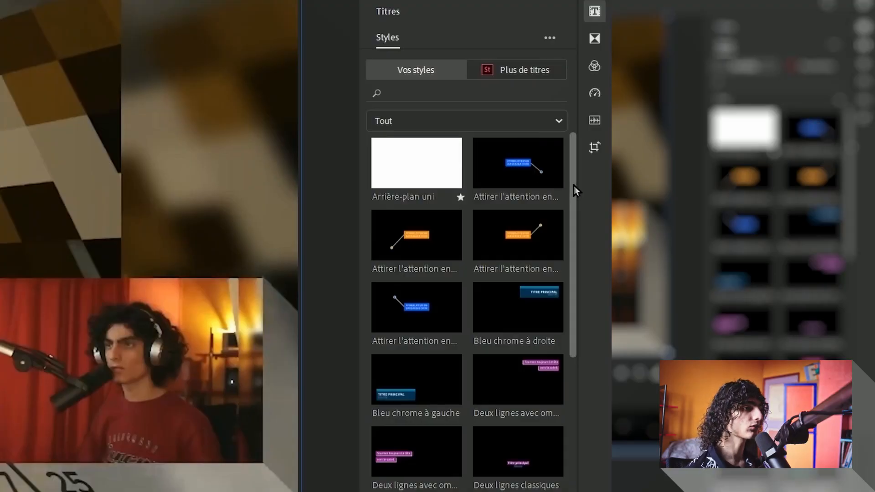
Step: Add the Tiers inférieur title with its subtitle above the middle Minecraft section, starting at about 00:11
mouse_move(565, 188)
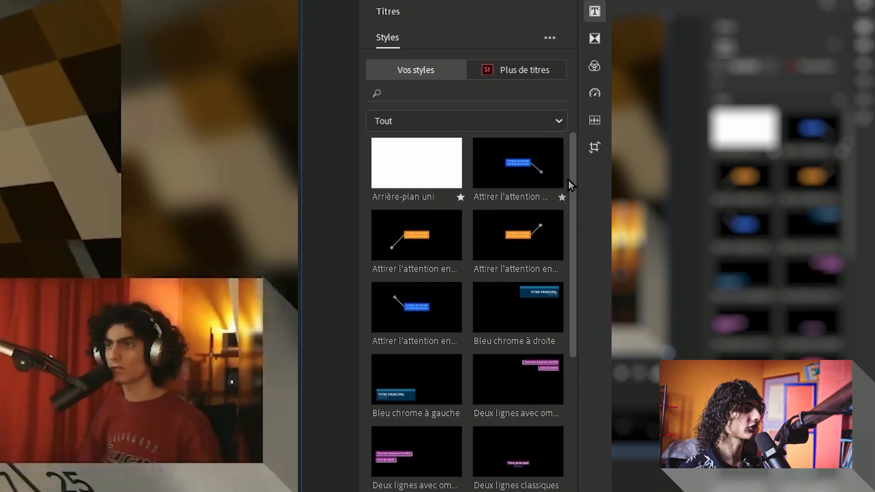
left_click_drag(570, 218, 576, 456)
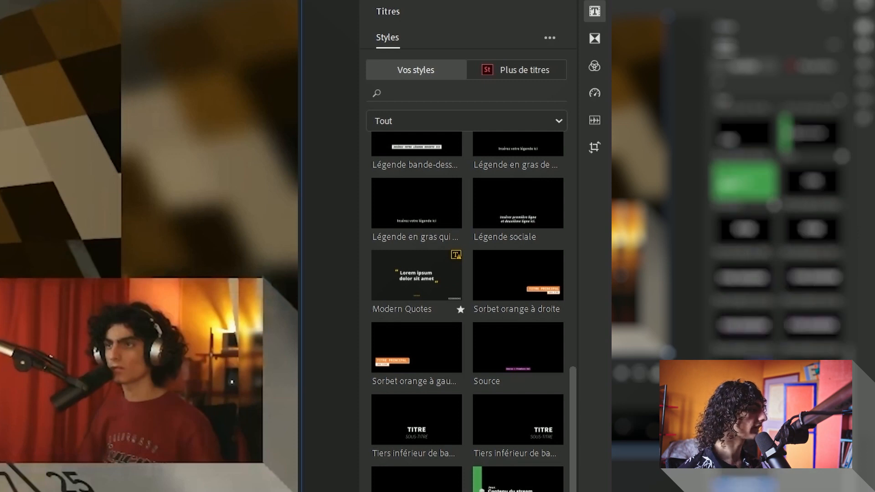
left_click_drag(573, 458, 573, 491)
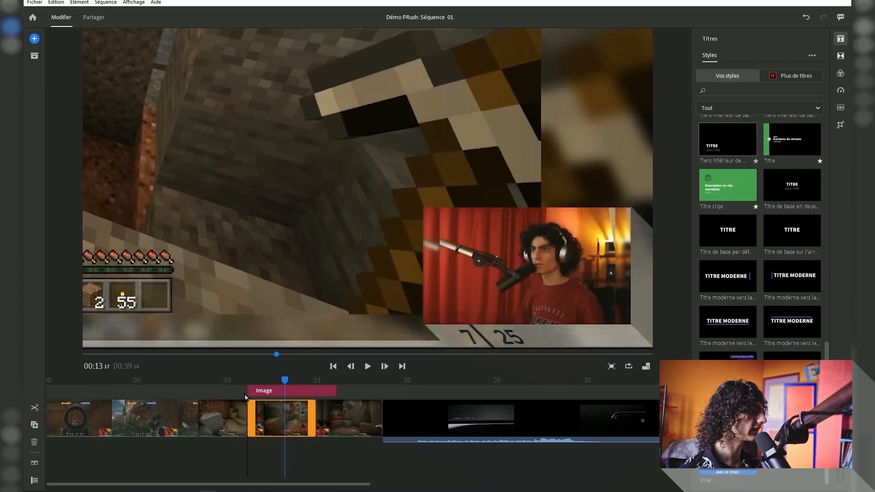
left_click_drag(251, 398, 252, 397)
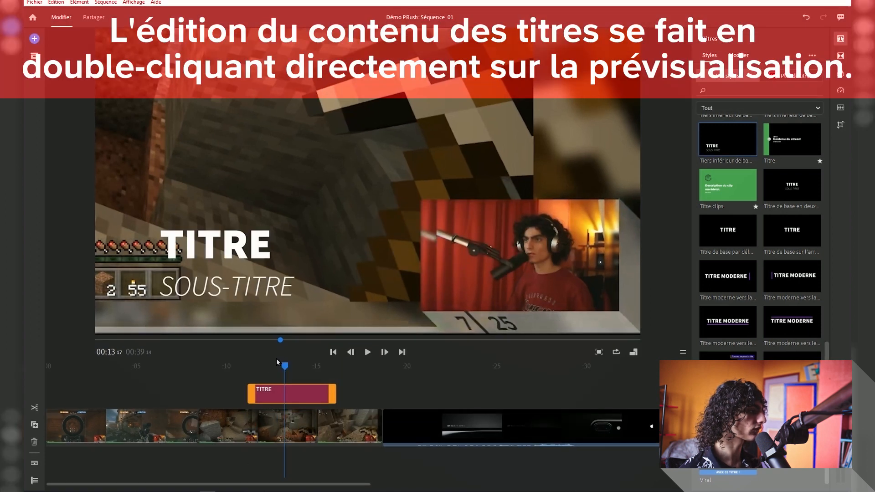
left_click_drag(276, 368, 269, 430)
left_click_drag(272, 379, 297, 405)
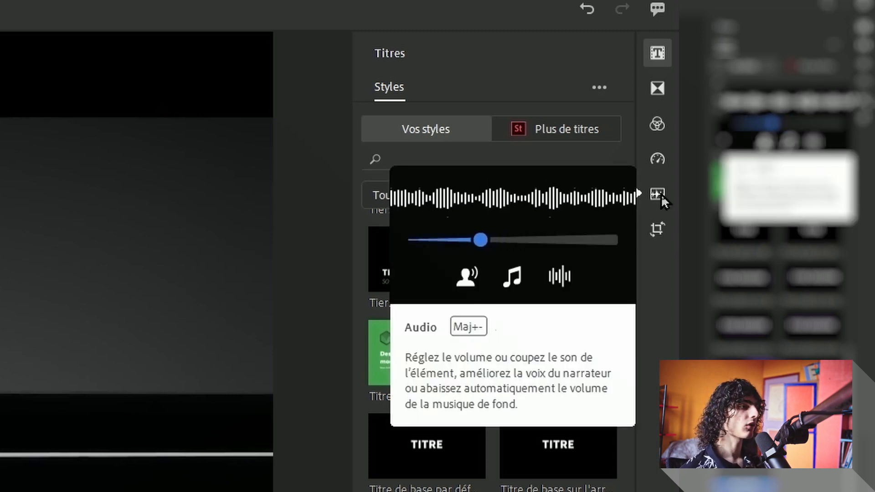
Step: Set the black phone clip's volume to 63 in its audio settings
left_click(661, 194)
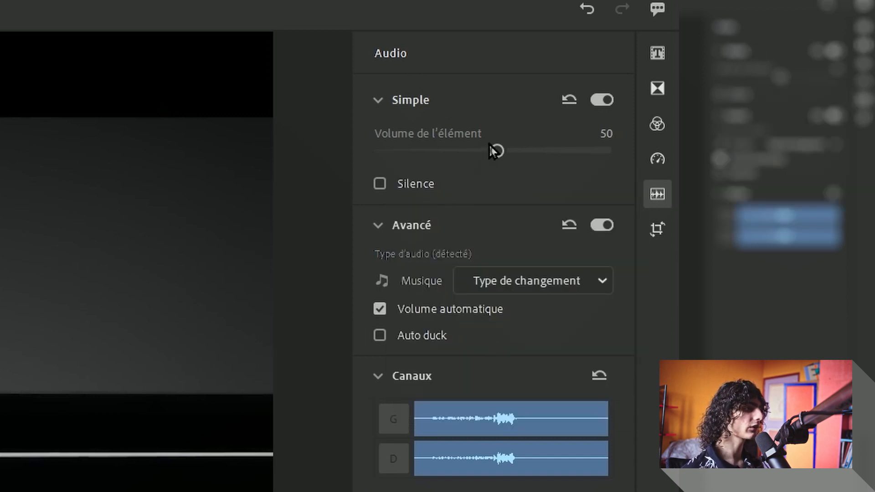
left_click_drag(497, 150, 594, 160)
left_click_drag(543, 171, 527, 175)
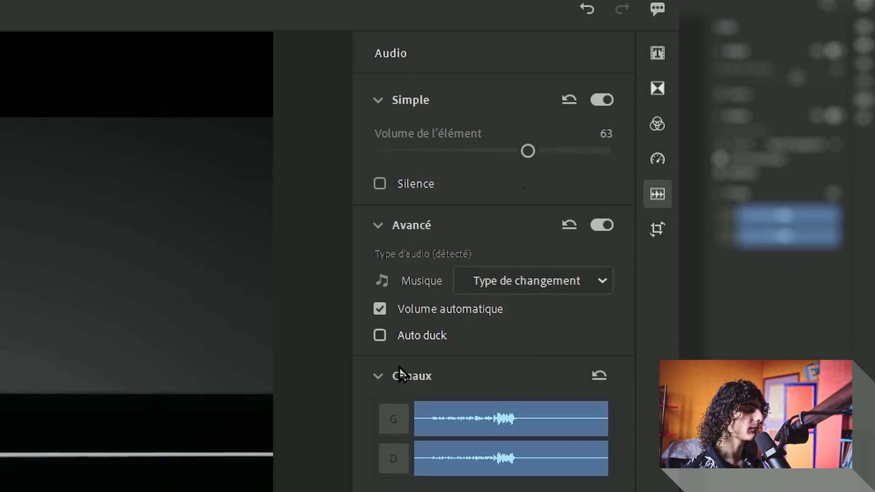
Step: Turn off Volume automatique for the black phone clip and raise its volume close to the maximum
mouse_move(382, 318)
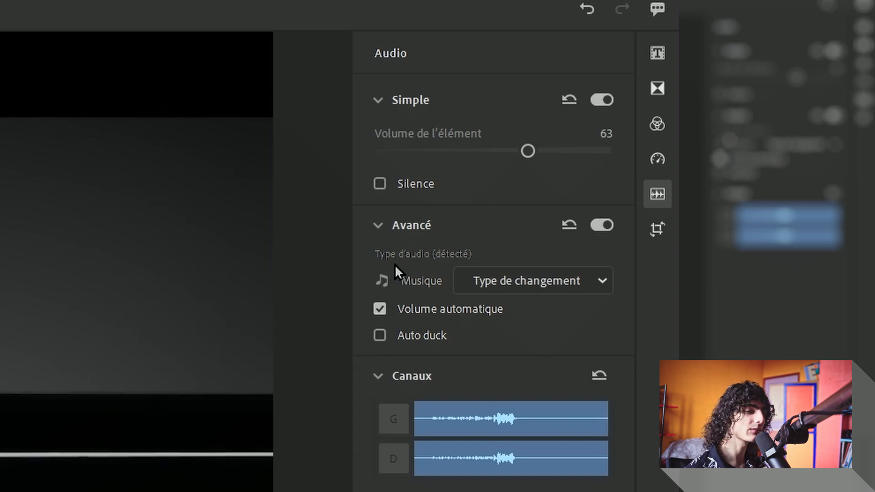
left_click(379, 310)
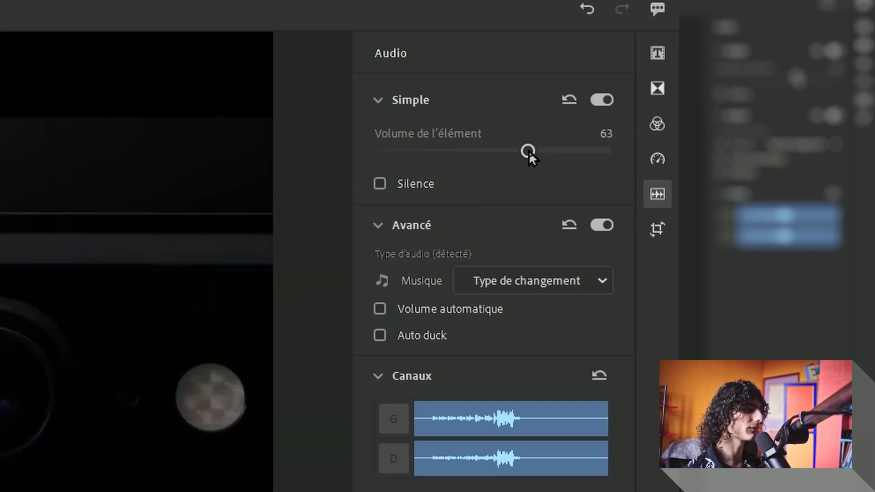
left_click_drag(527, 151, 605, 151)
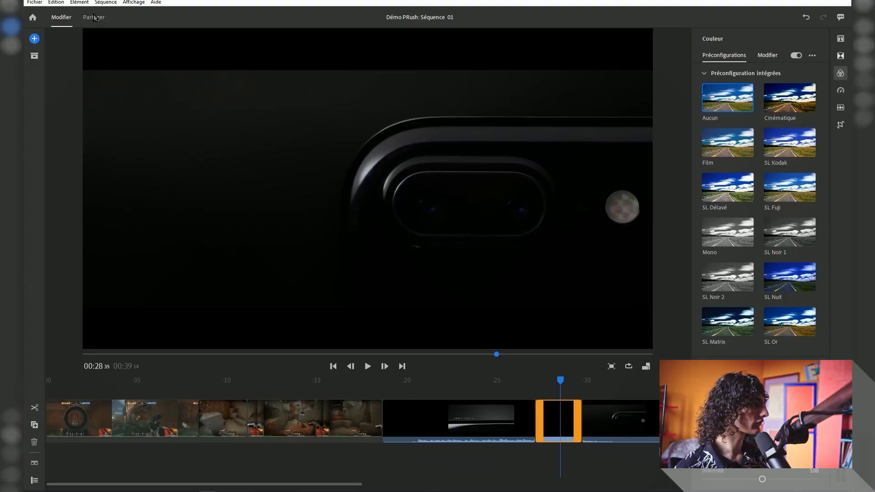
Step: Set up a local export in the advanced settings, choosing the Automatique preset and changing the resolution to 720p HD
left_click(94, 18)
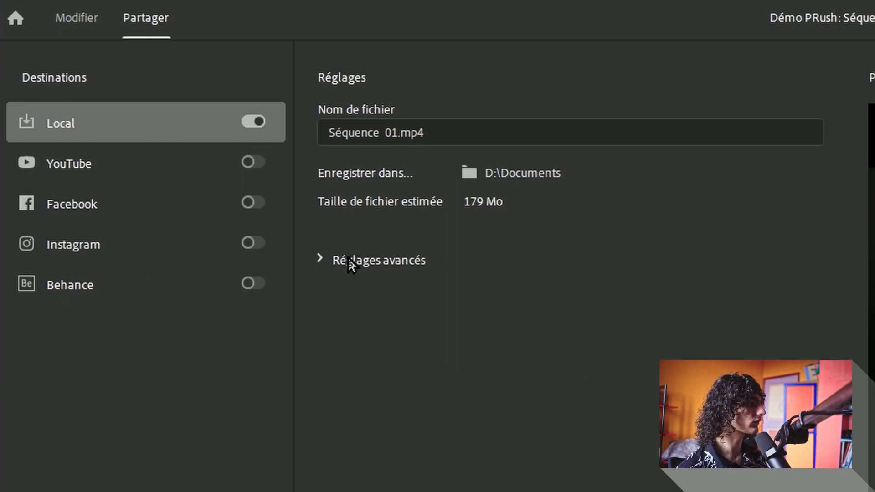
left_click(324, 253)
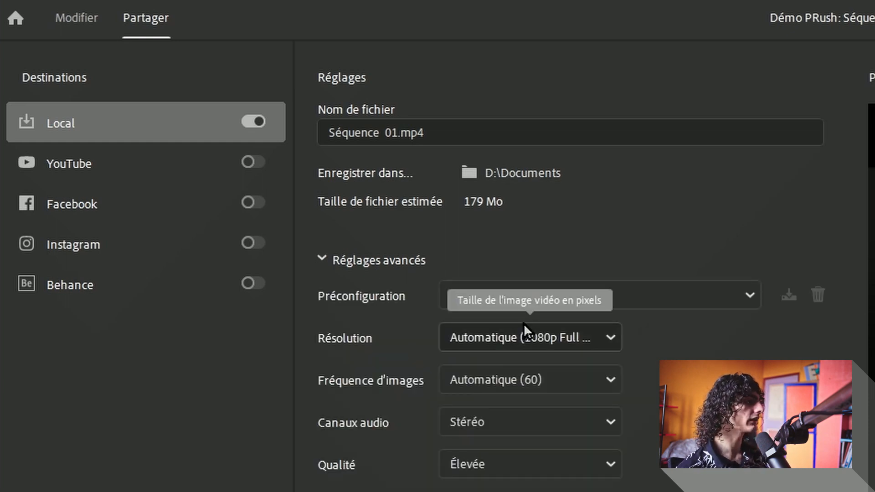
left_click(597, 297)
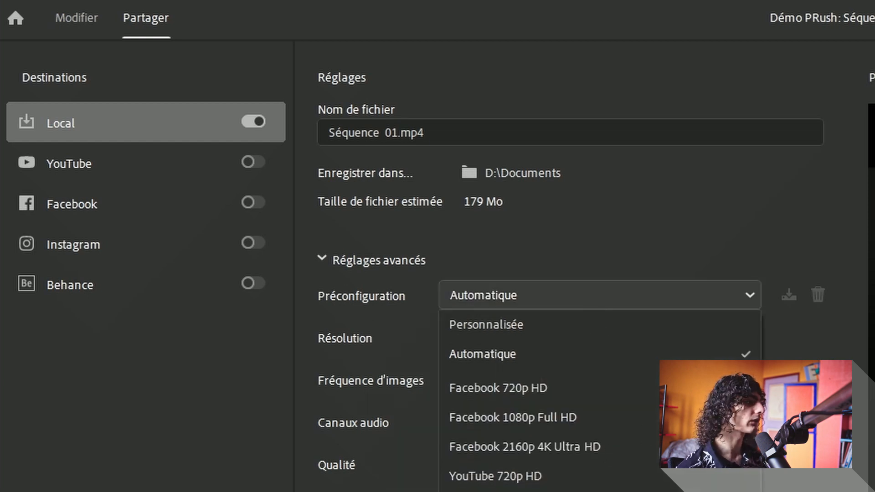
left_click(542, 354)
left_click(545, 339)
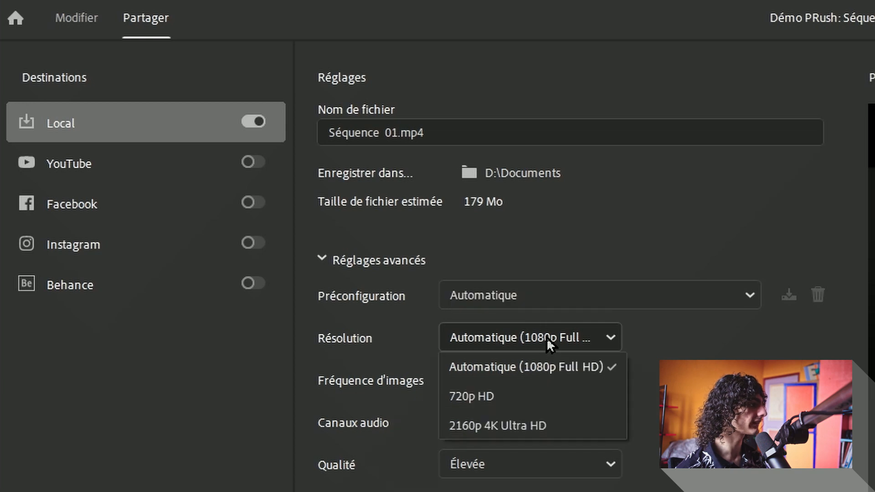
left_click(540, 393)
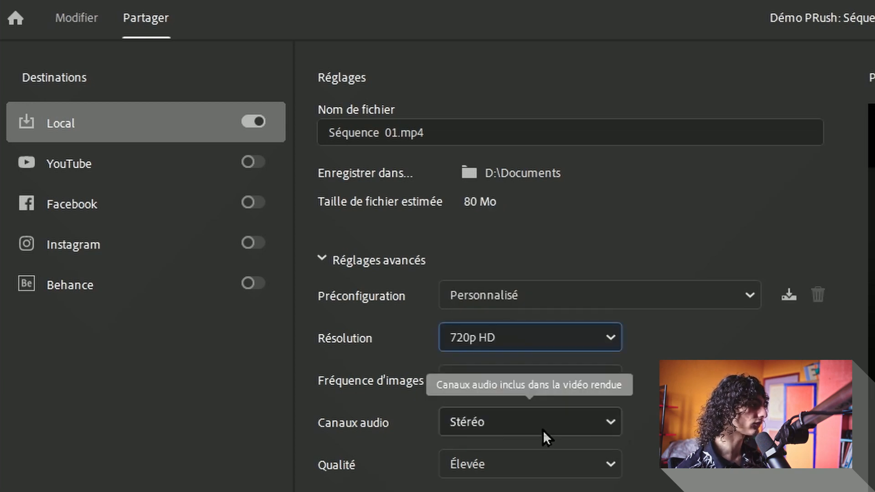
Step: Set the local export's quality to Moyenne and name the output file Démo PRush
left_click(545, 457)
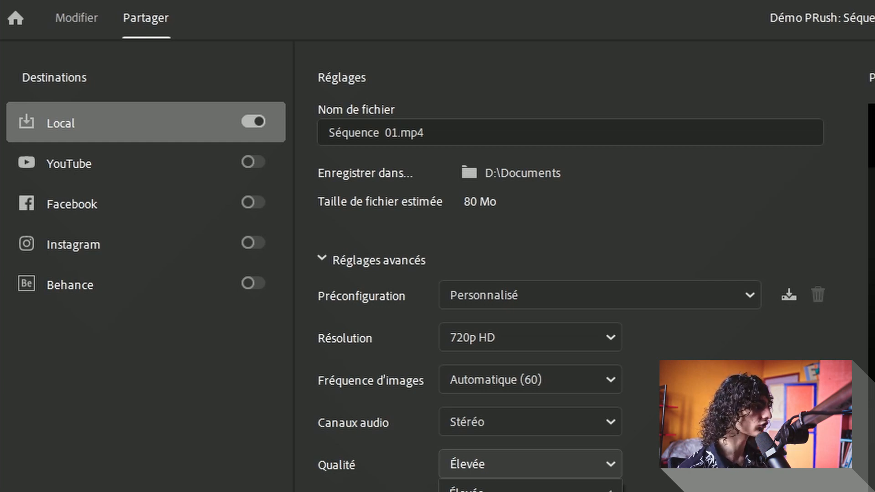
left_click(529, 491)
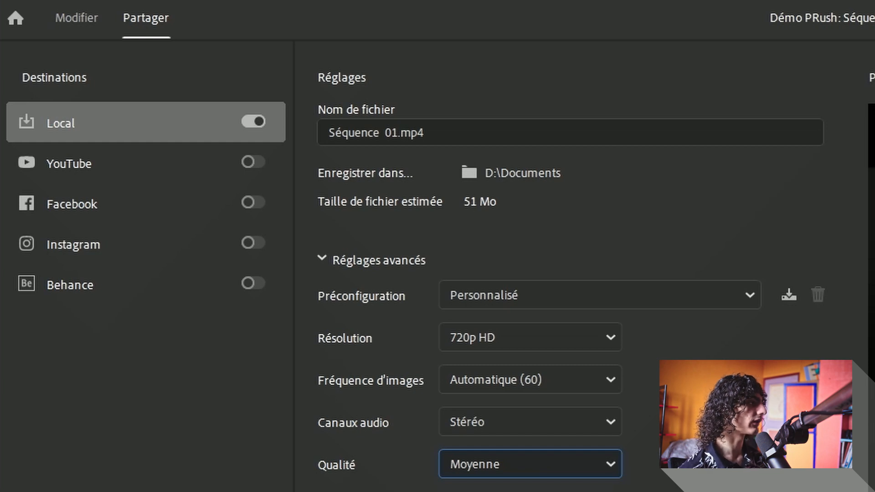
left_click(394, 133)
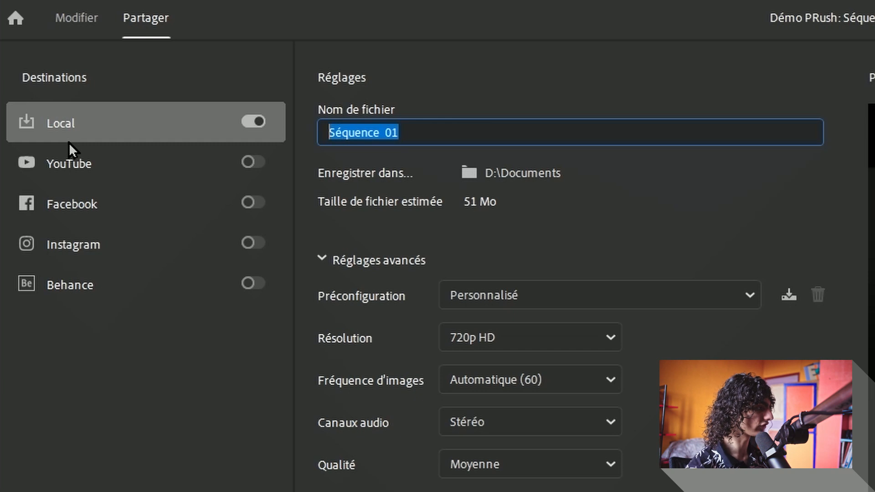
Step: Export the sequence locally, and show the rendered Démo PRush.mp4 file in the file explorer
left_click(835, 484)
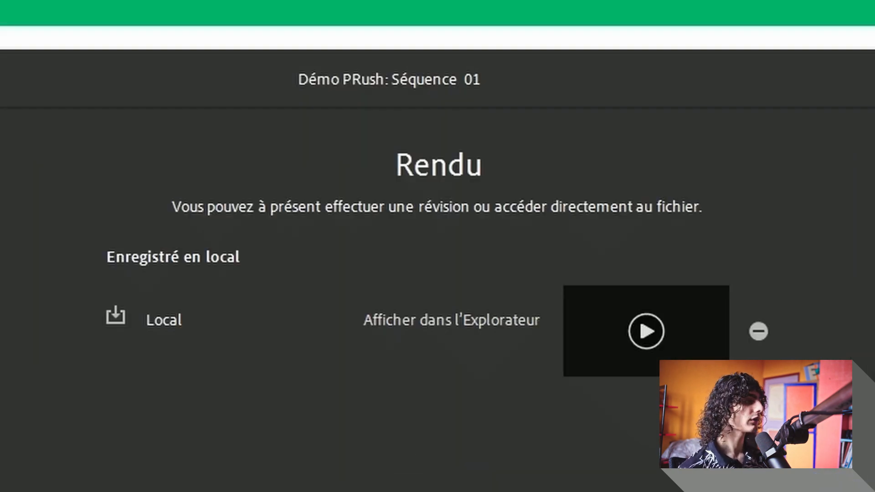
left_click(466, 324)
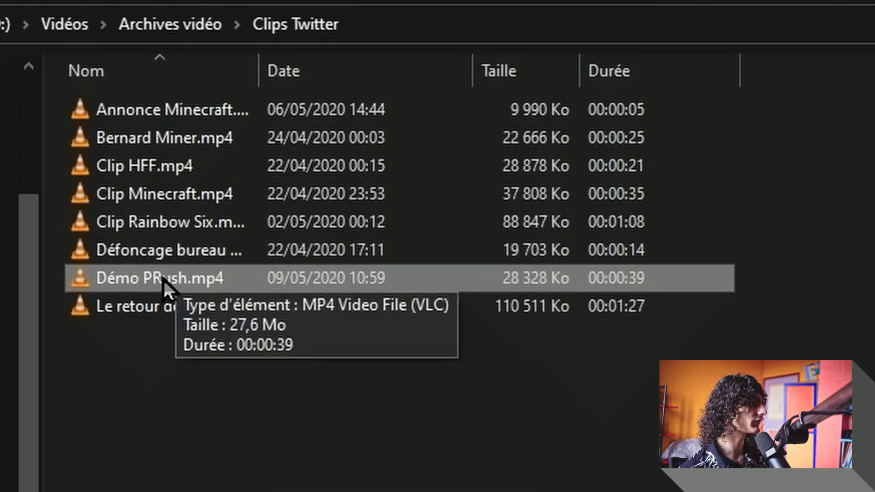
mouse_move(136, 283)
left_mouse_down()
mouse_move(146, 310)
mouse_move(135, 272)
left_mouse_up()
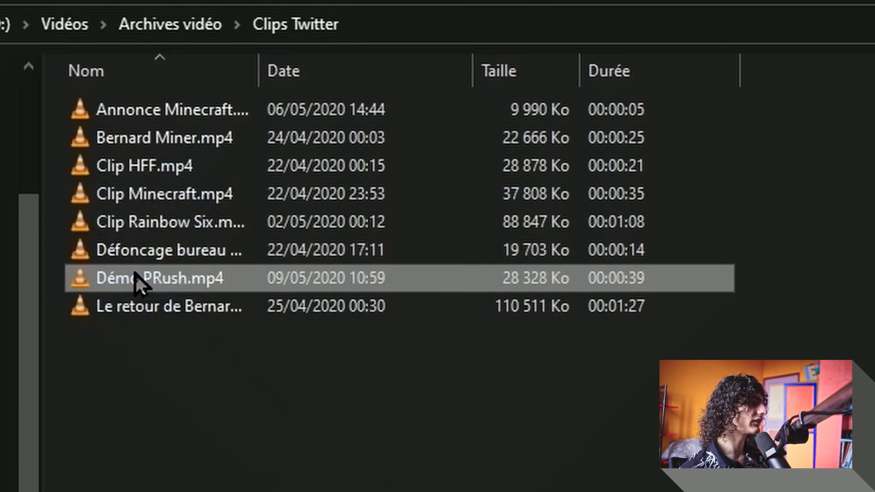